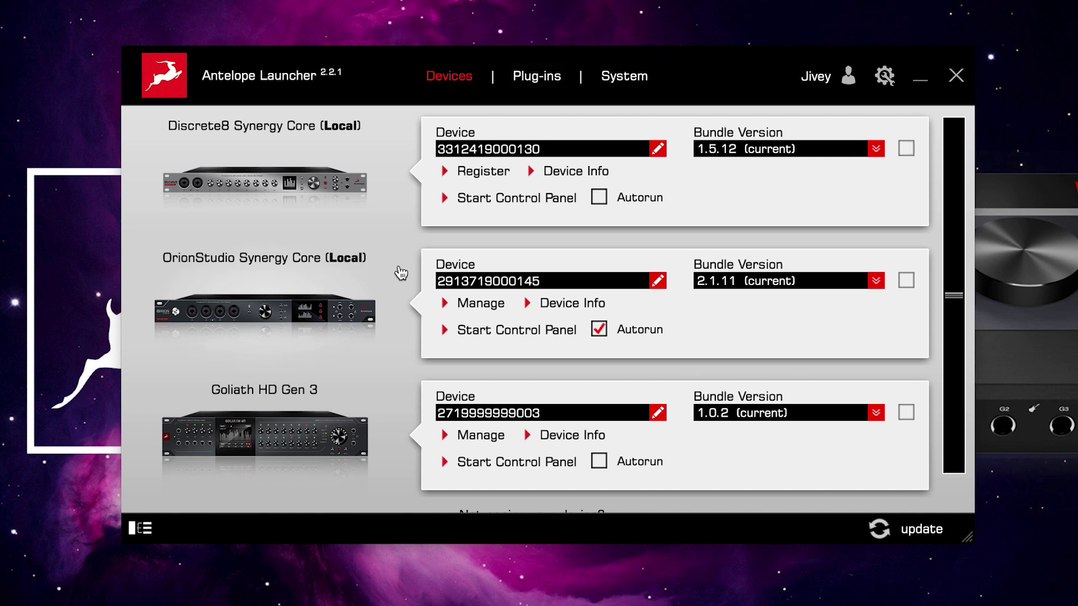
# Rename the OrionStudio Synergy Core from its serial number to 'Orion Studio SC' and show its device info.
pyautogui.doubleClick(558, 281)
pyautogui.press('BackSpace')
pyautogui.write('Orio')
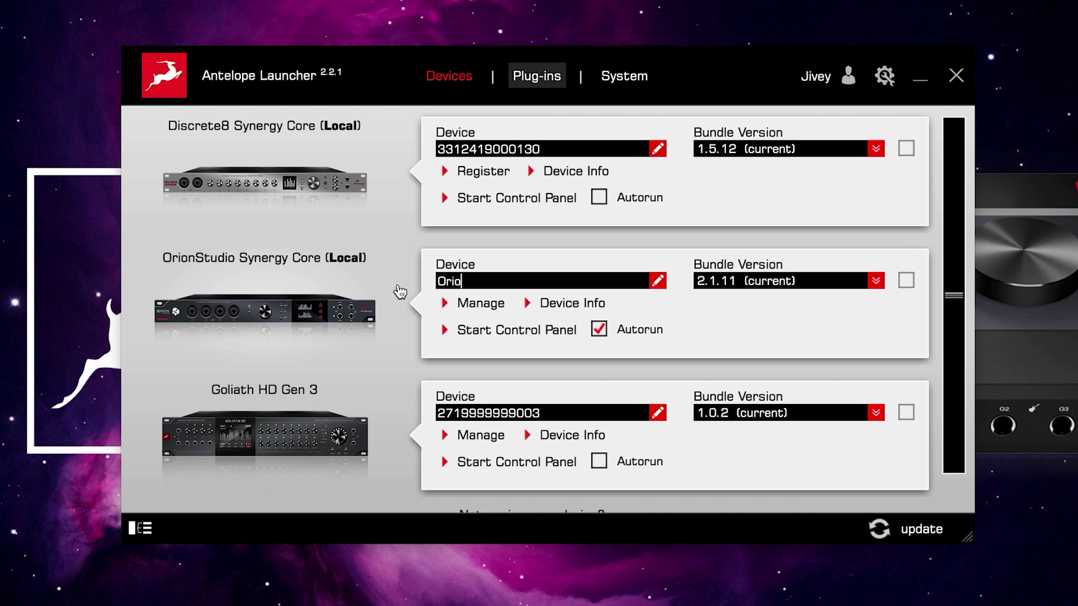
pyautogui.write('n Studio ')
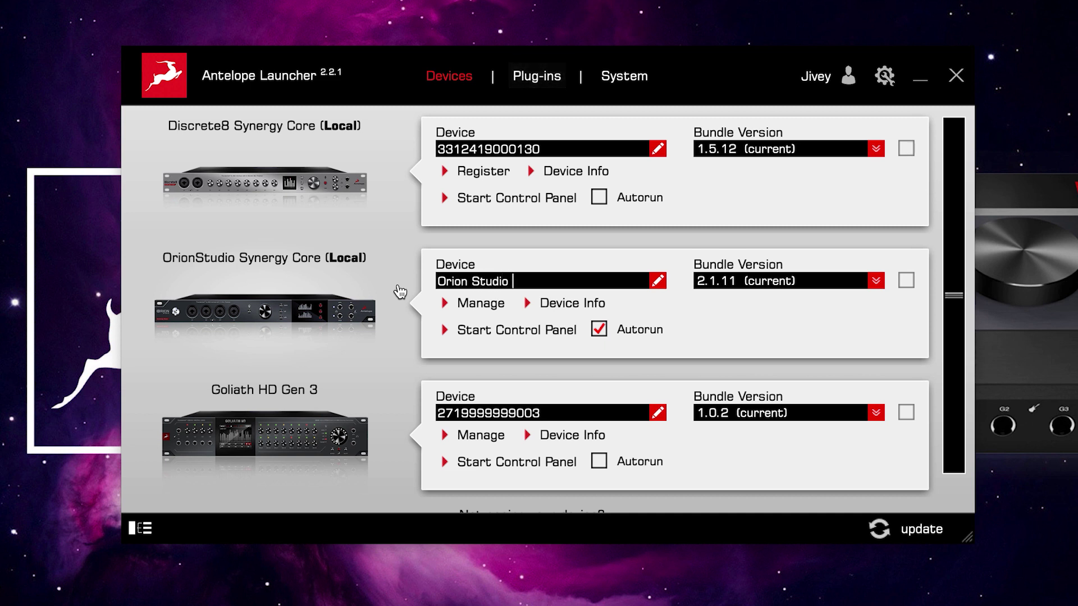
pyautogui.write('SC')
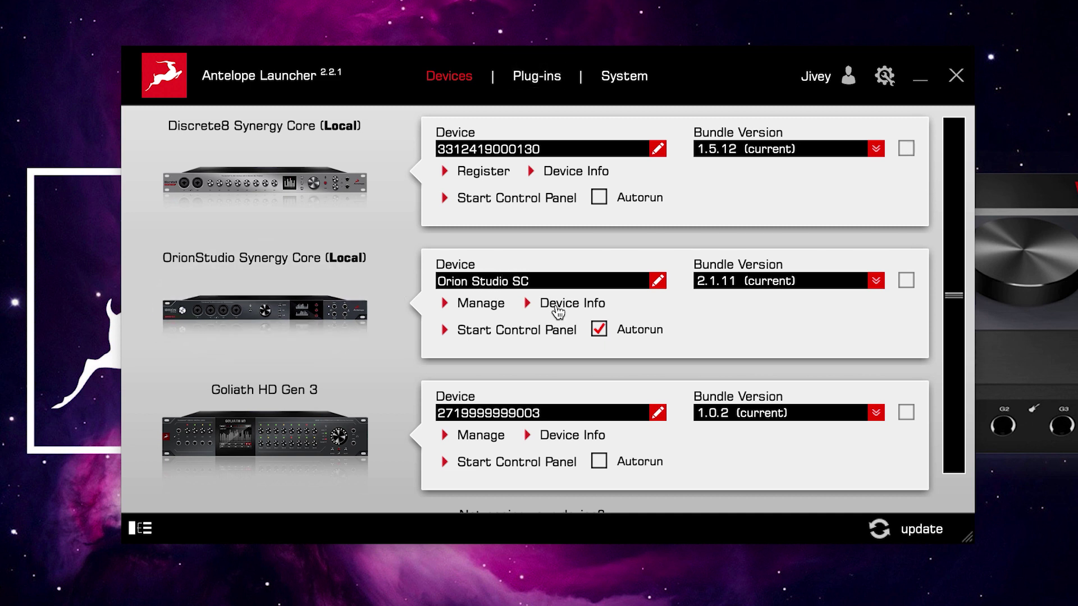
pyautogui.click(557, 309)
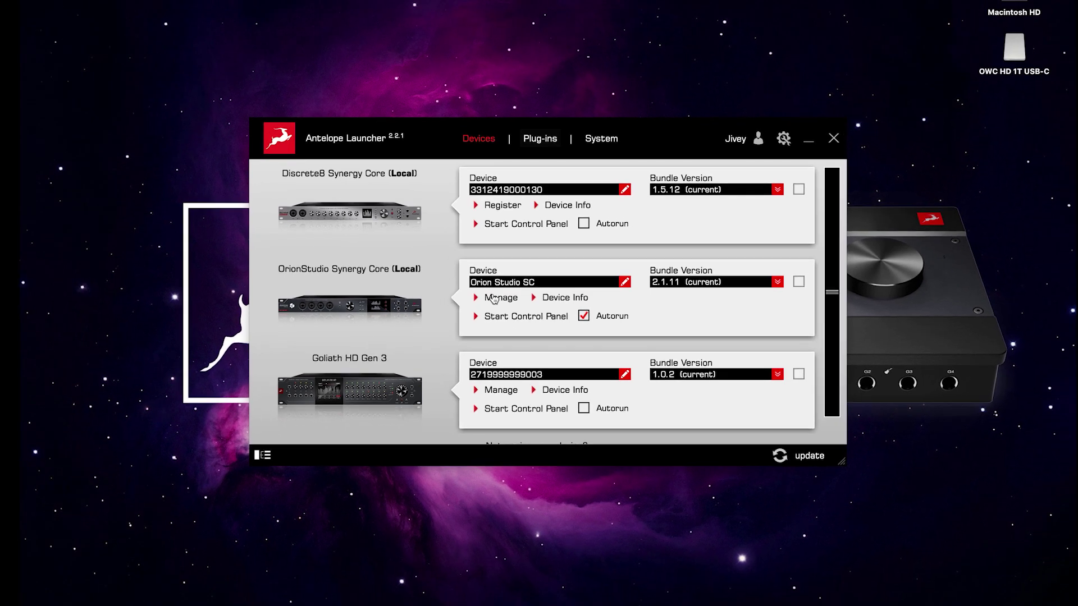
pyautogui.click(471, 305)
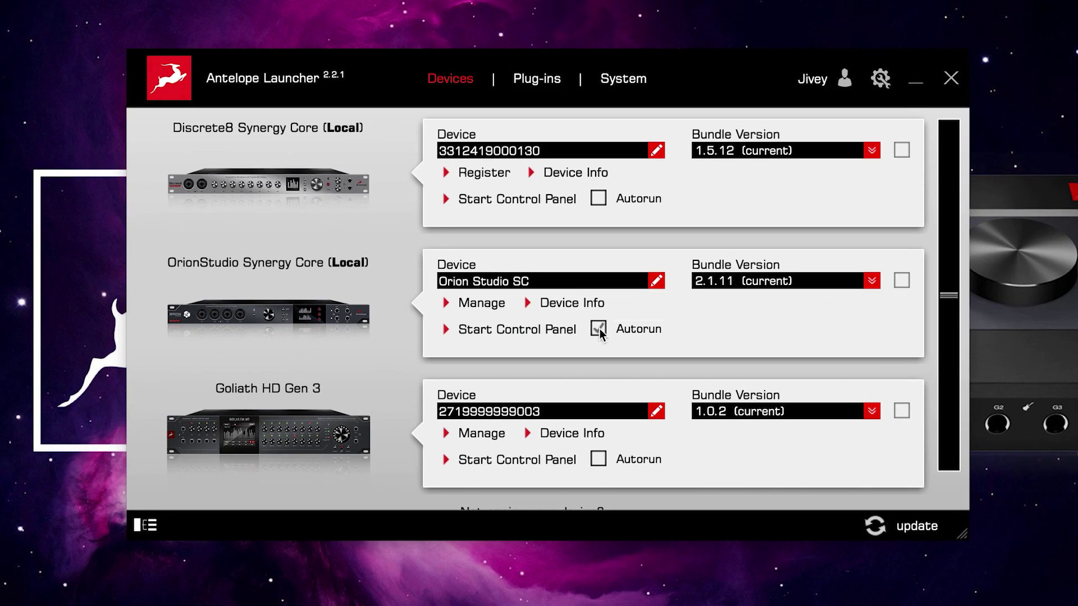
pyautogui.click(598, 328)
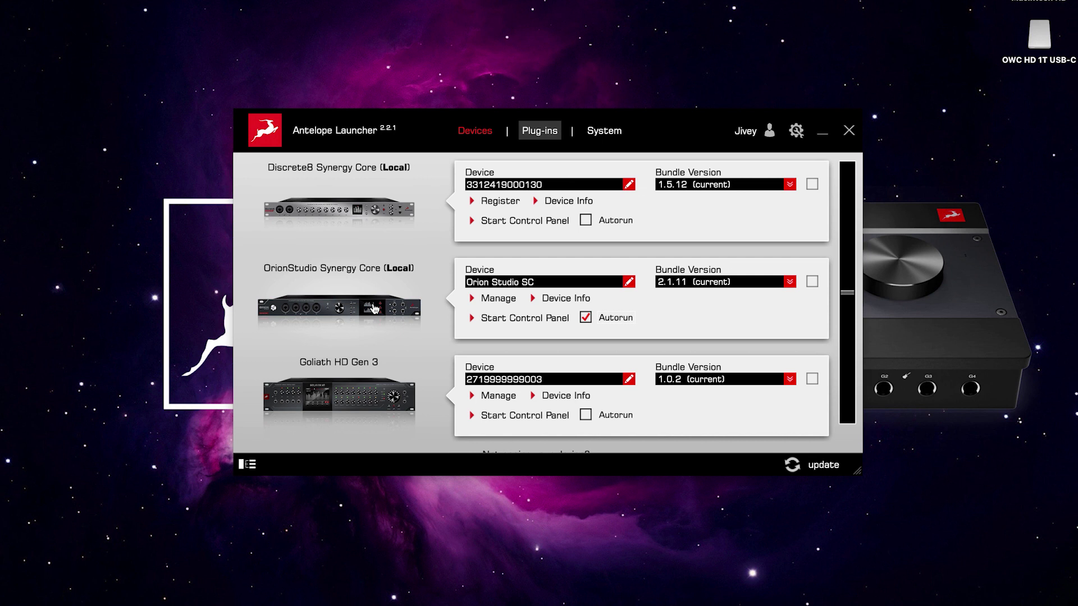
pyautogui.click(373, 304)
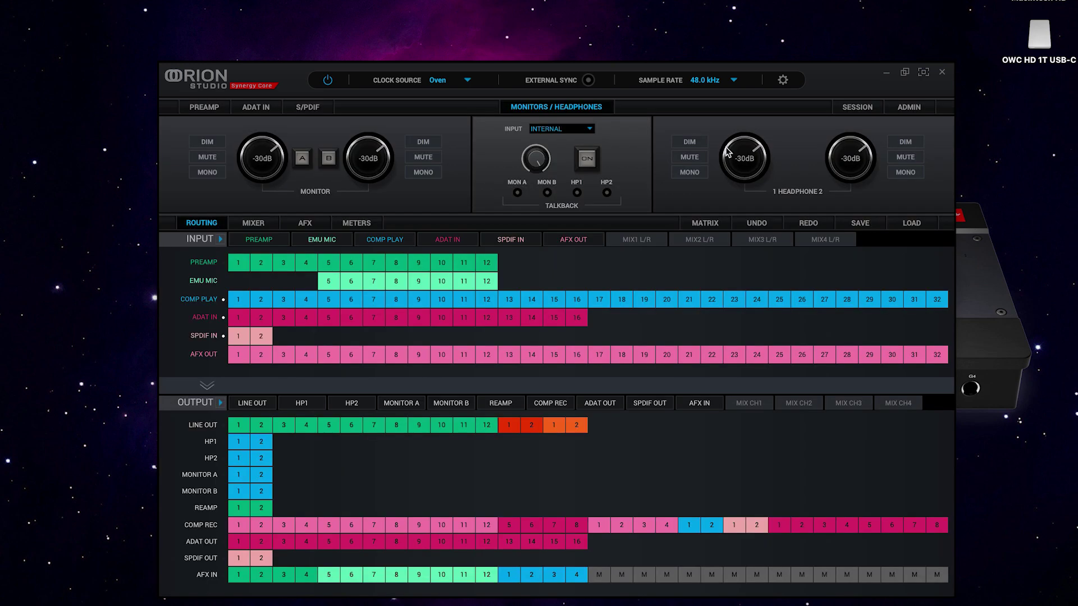
pyautogui.click(888, 72)
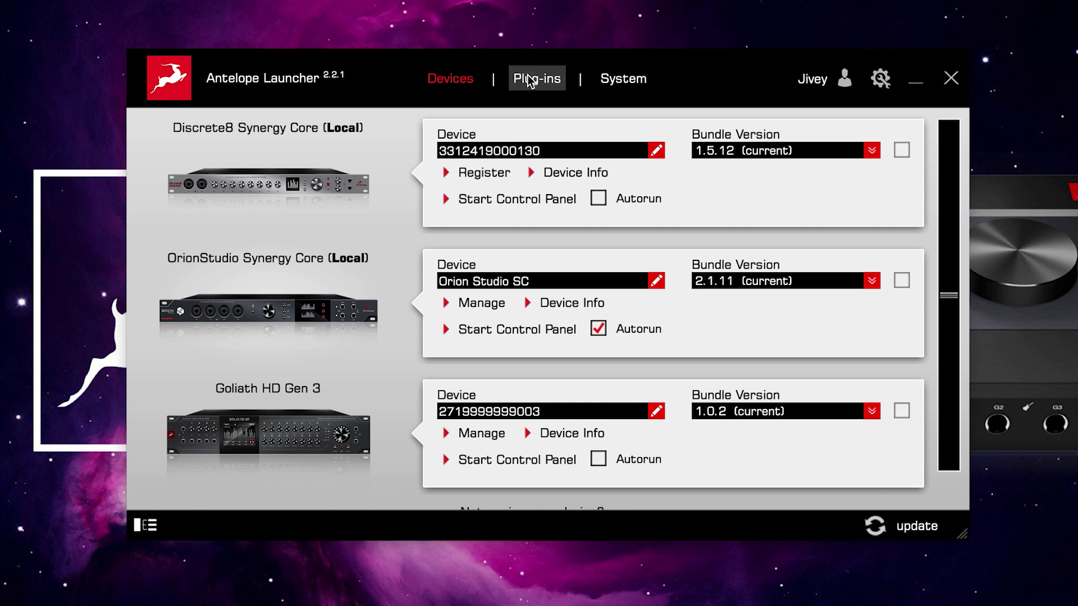
# Show the Plug-ins page and scroll the list to AFX2DAW, Edge Quadro and Edge Duo.
pyautogui.click(530, 80)
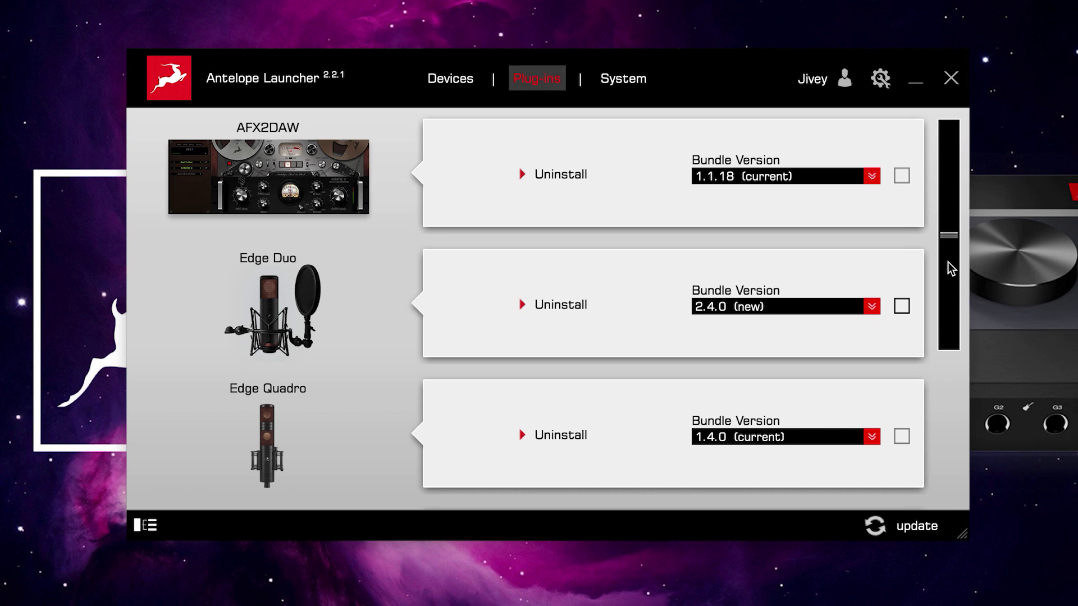
pyautogui.moveTo(948, 262); pyautogui.dragTo(981, 251)
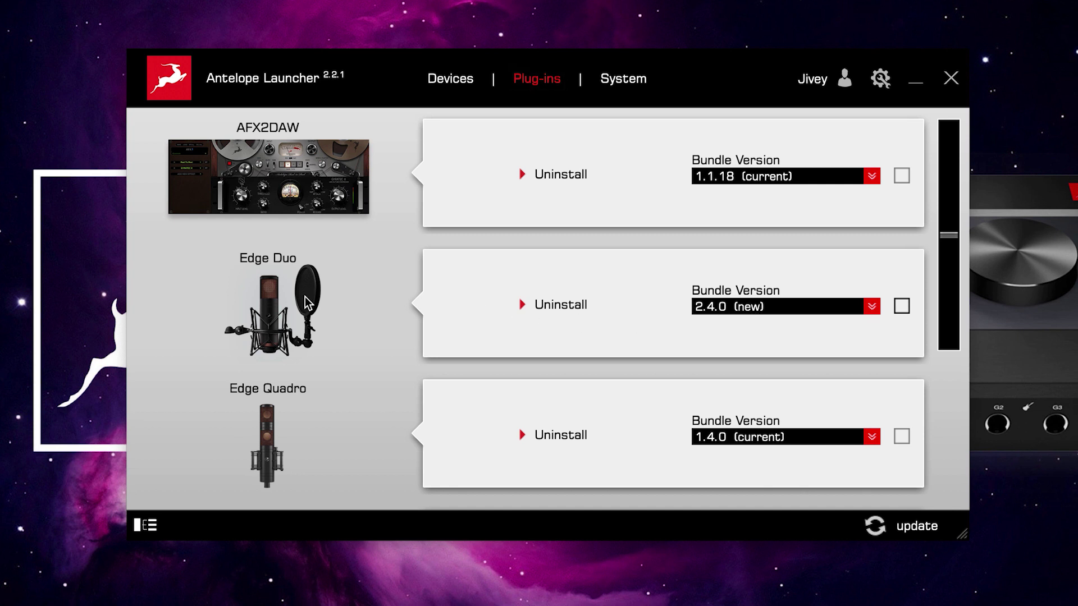
# Select Edge Duo bundle version 2.4.0 (new), mark it for update and confirm the update.
pyautogui.click(765, 307)
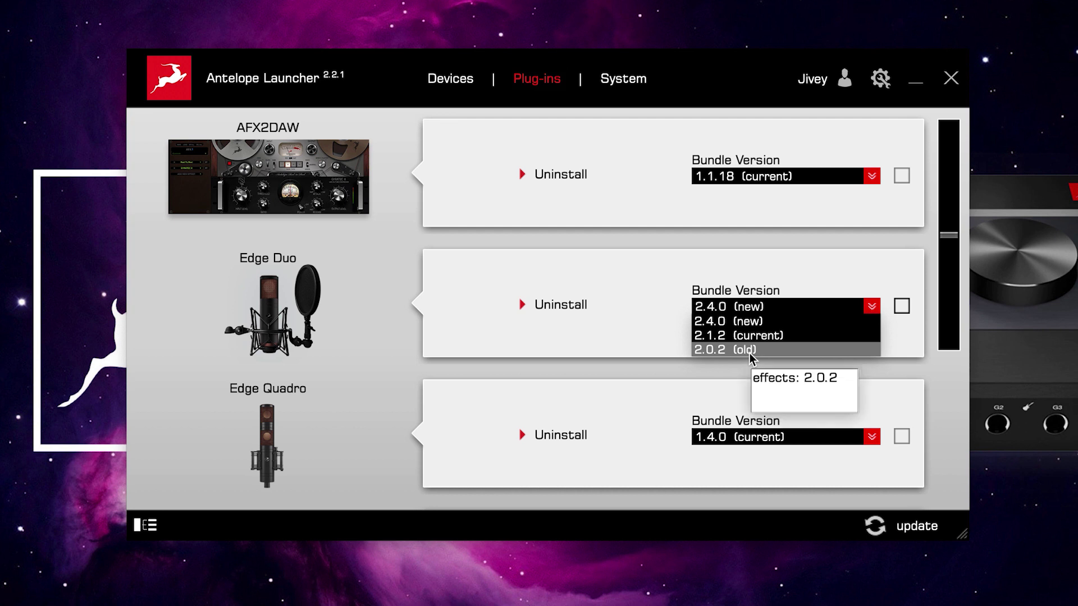
pyautogui.click(744, 321)
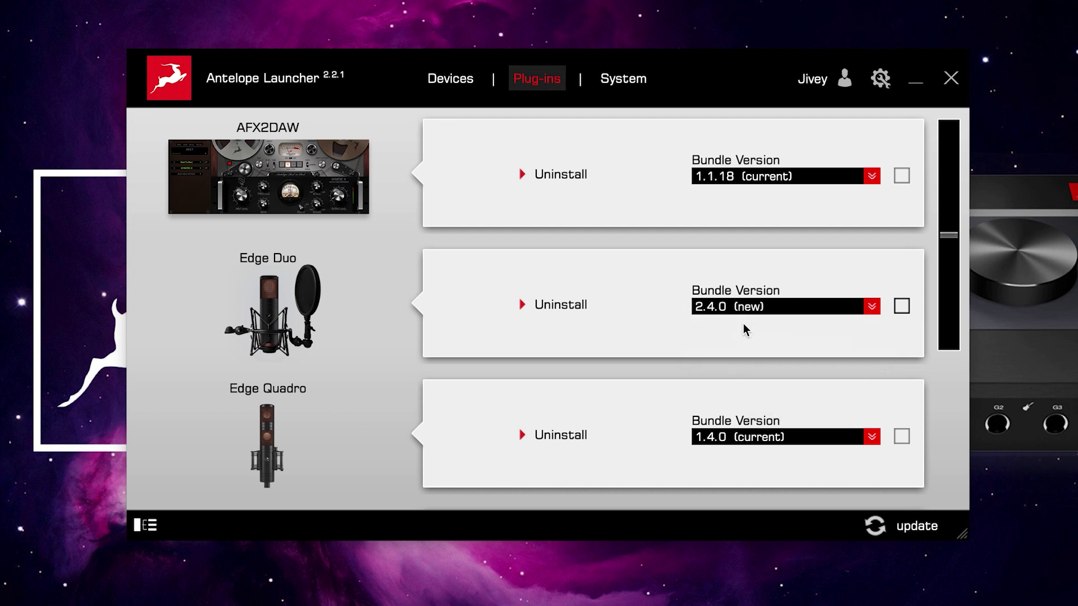
pyautogui.click(901, 306)
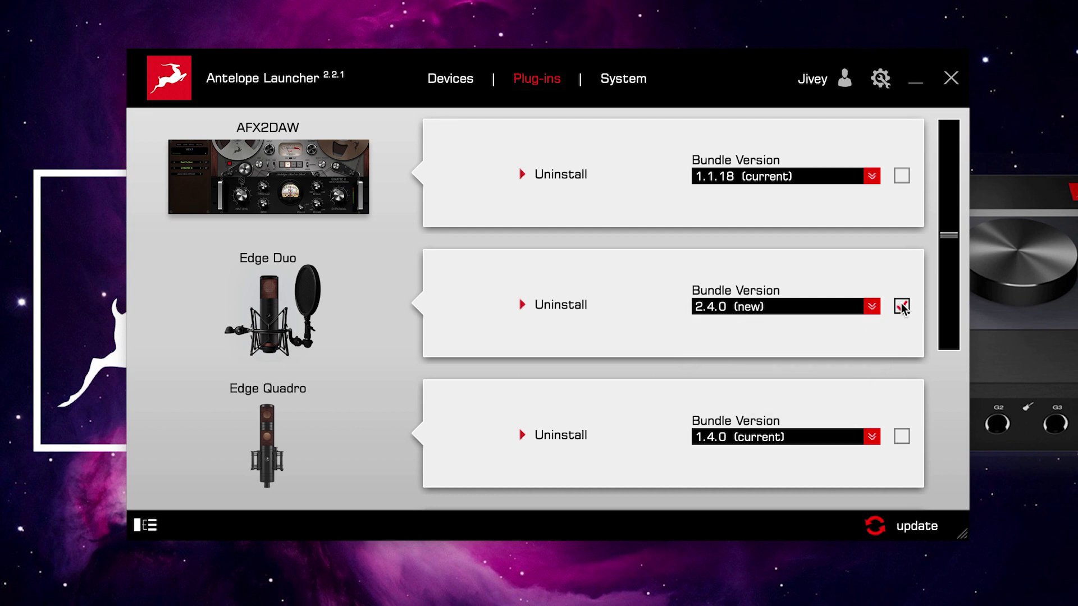
pyautogui.click(876, 527)
pyautogui.click(418, 425)
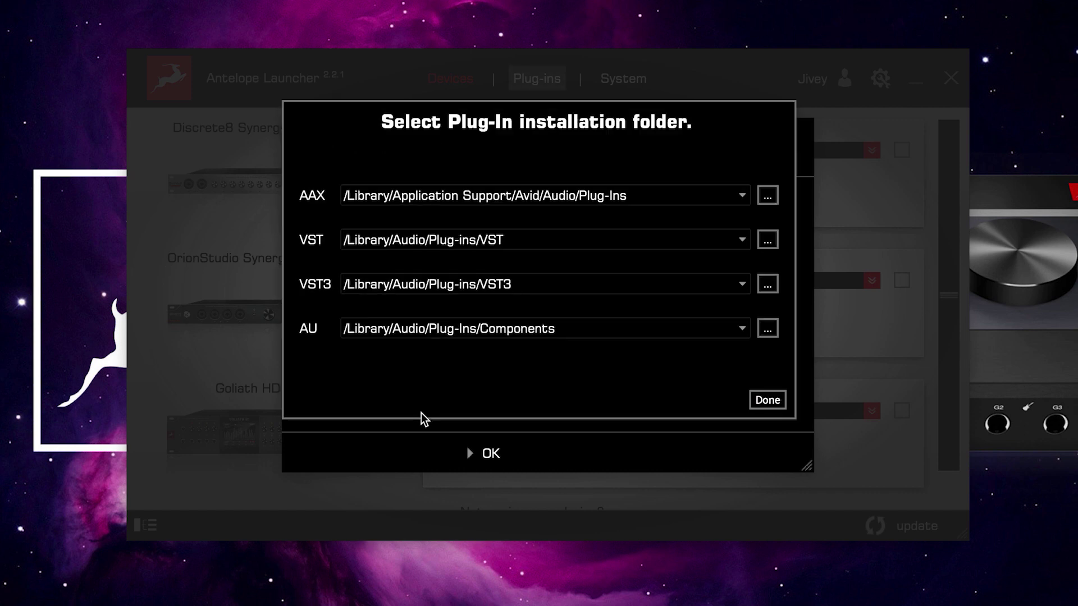
# Accept the default plug-in installation folders and dismiss the installation success message.
pyautogui.click(765, 401)
pyautogui.click(484, 457)
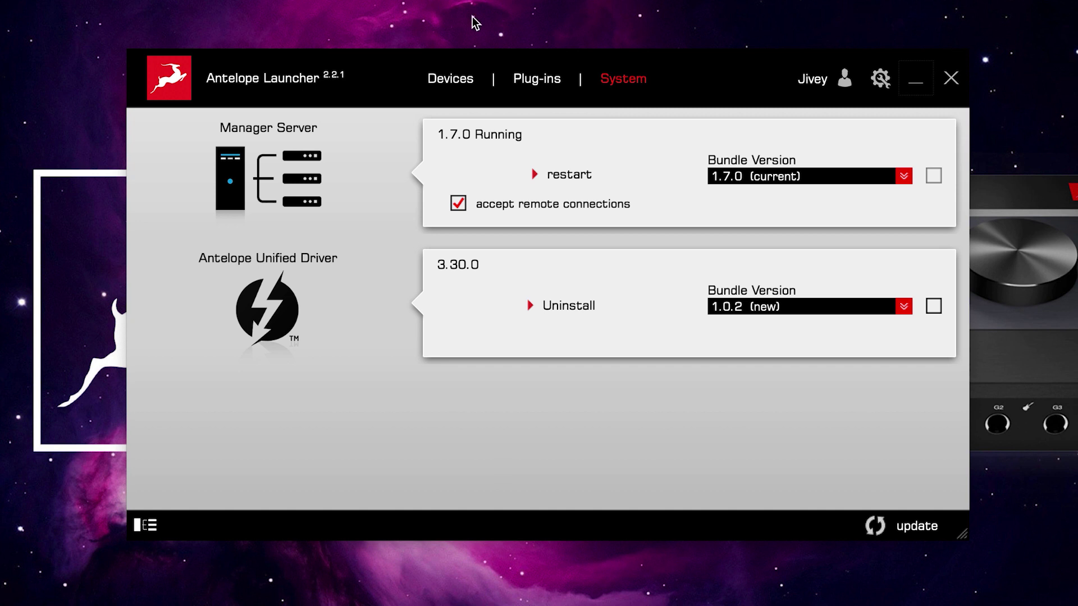
# Switch between the Devices and System pages, then restart the Manager Server 1.7.0.
pyautogui.click(443, 78)
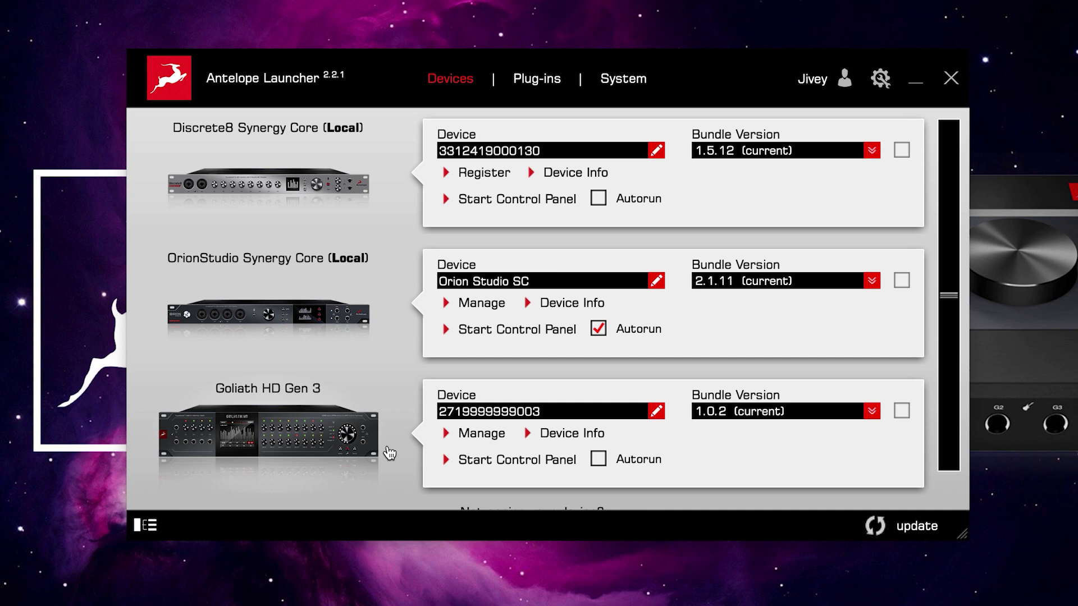
pyautogui.click(624, 78)
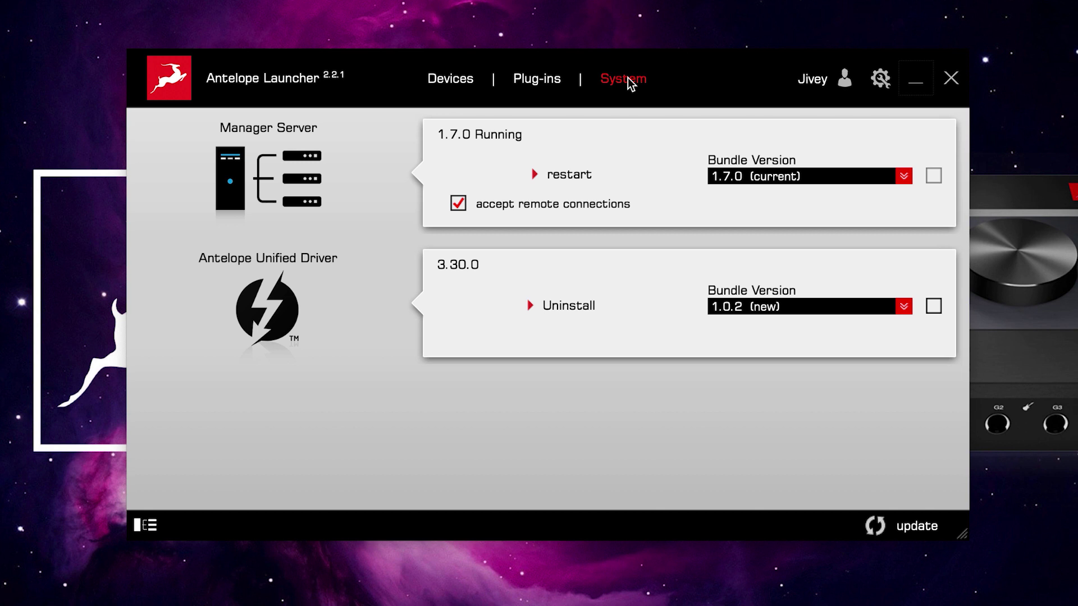
pyautogui.click(450, 79)
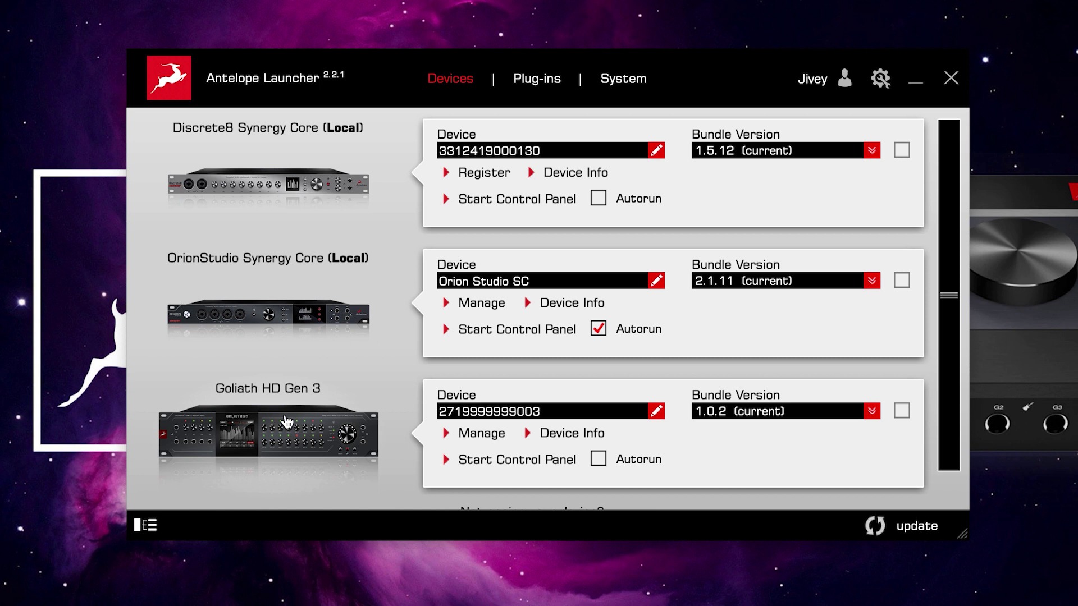
pyautogui.click(624, 79)
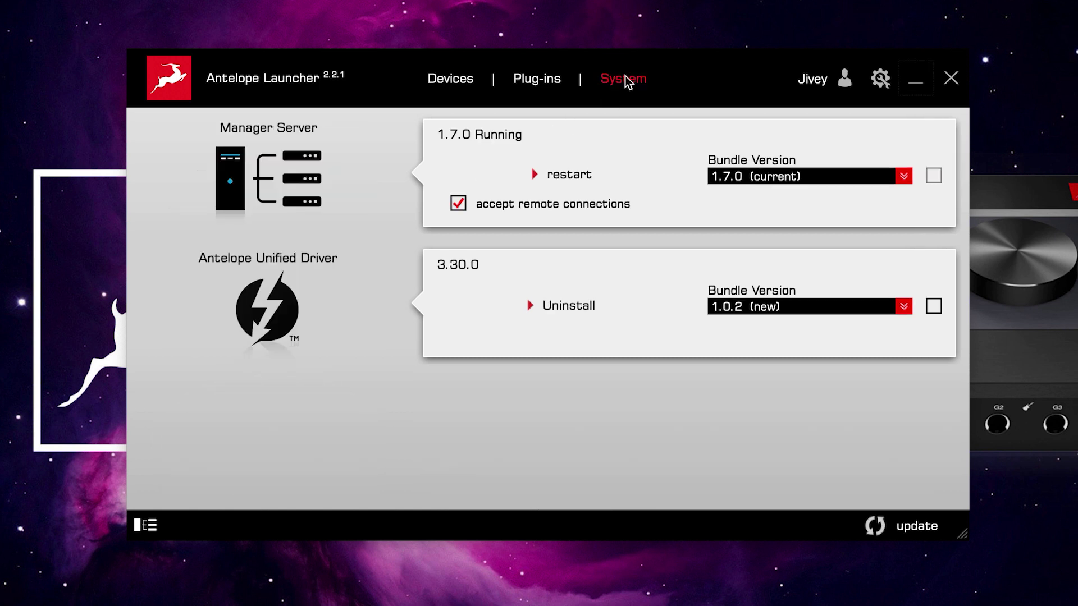
pyautogui.click(564, 176)
# Check the Manager Server and Unified Driver version lists, leaving both unchanged with the driver at 1.0.2.
pyautogui.click(790, 177)
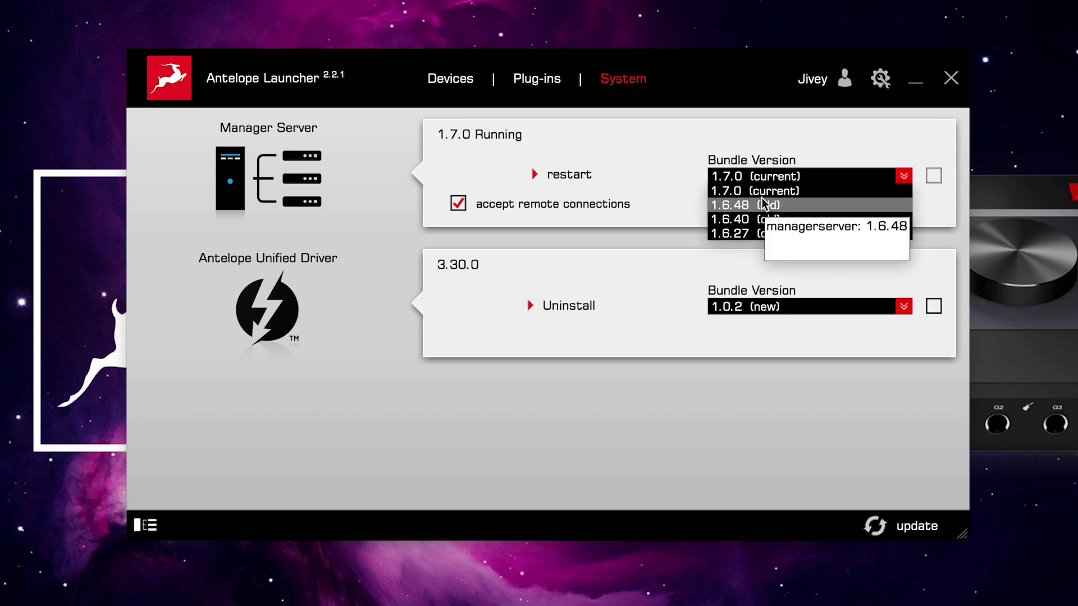
pyautogui.click(671, 173)
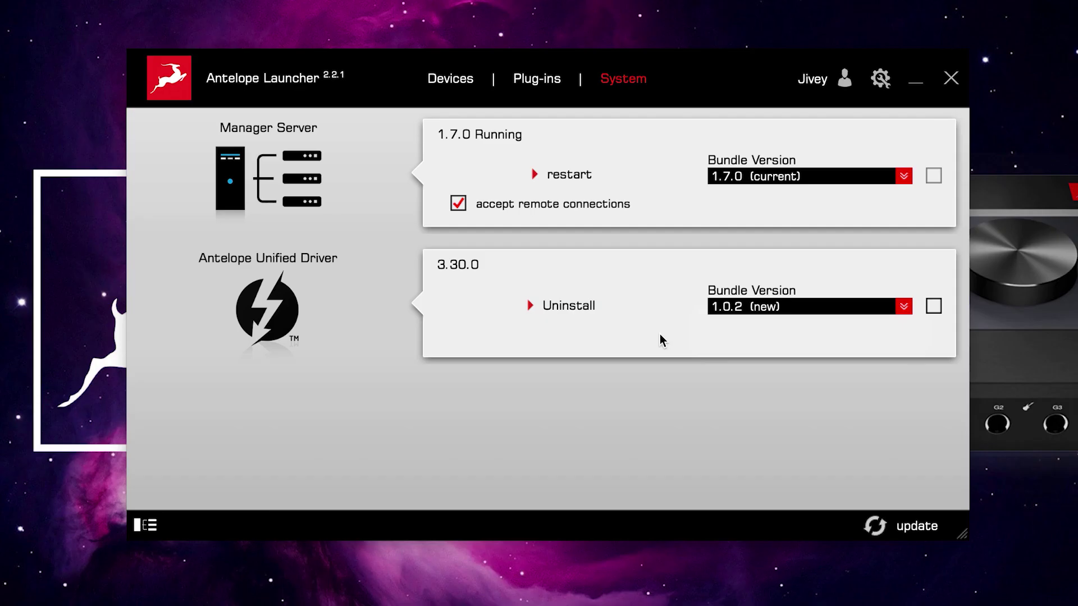
pyautogui.click(743, 306)
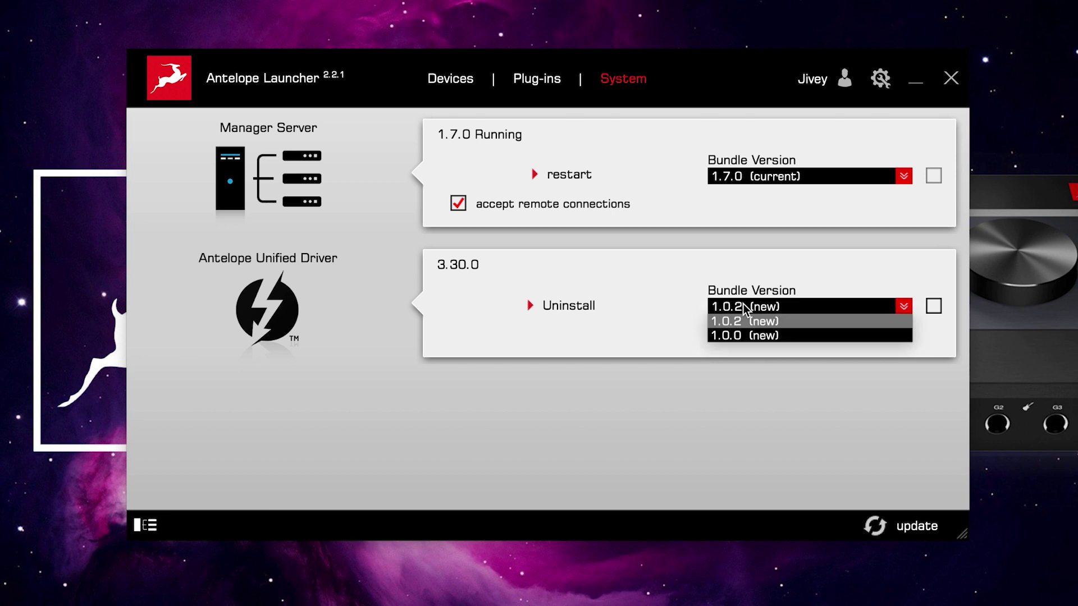
pyautogui.click(659, 344)
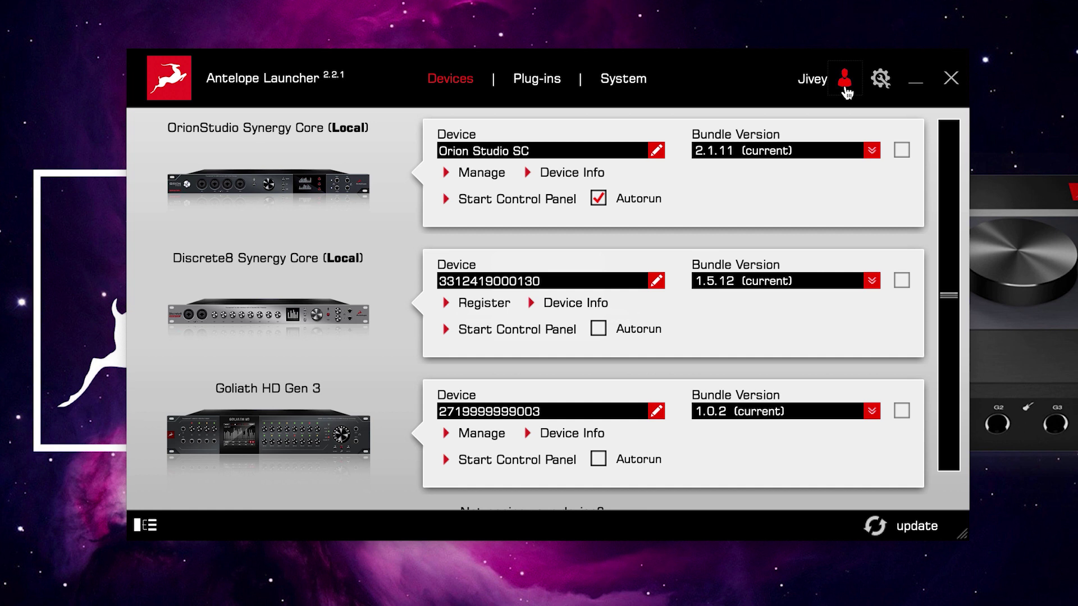
# Check the account login status, then bring up the launcher settings.
pyautogui.click(845, 83)
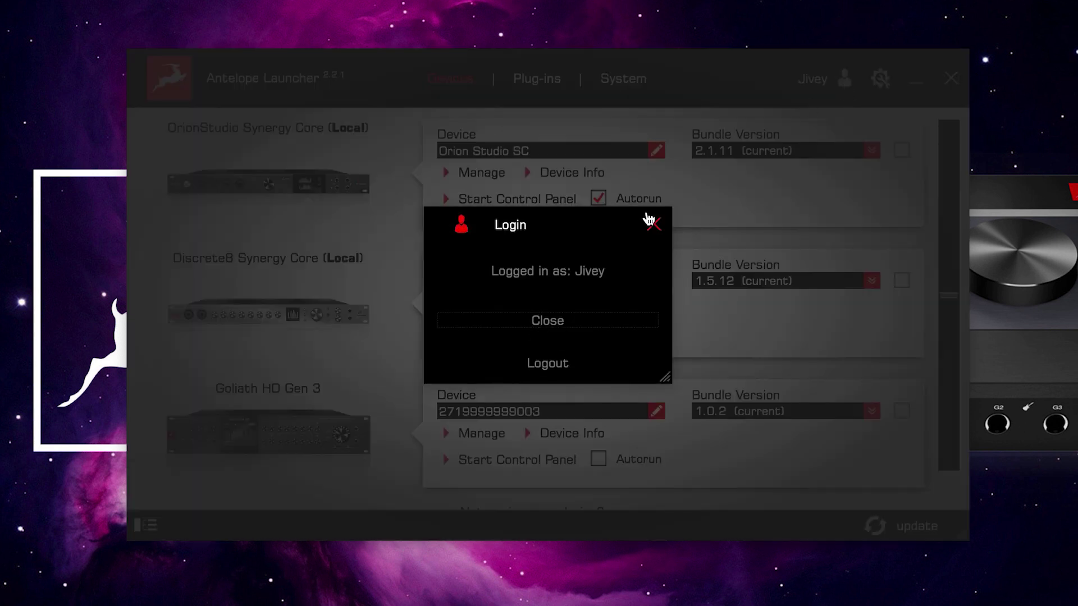
pyautogui.click(653, 223)
pyautogui.click(880, 79)
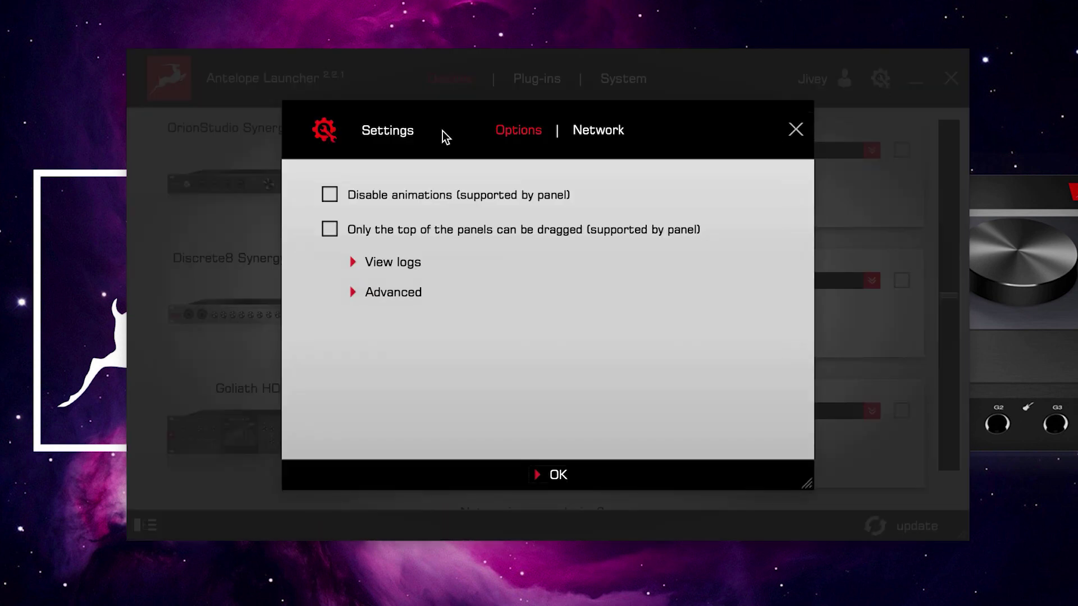
# Review the running servers on the Network settings page, then return to Options.
pyautogui.click(592, 141)
pyautogui.scroll(-8, 553, 357)
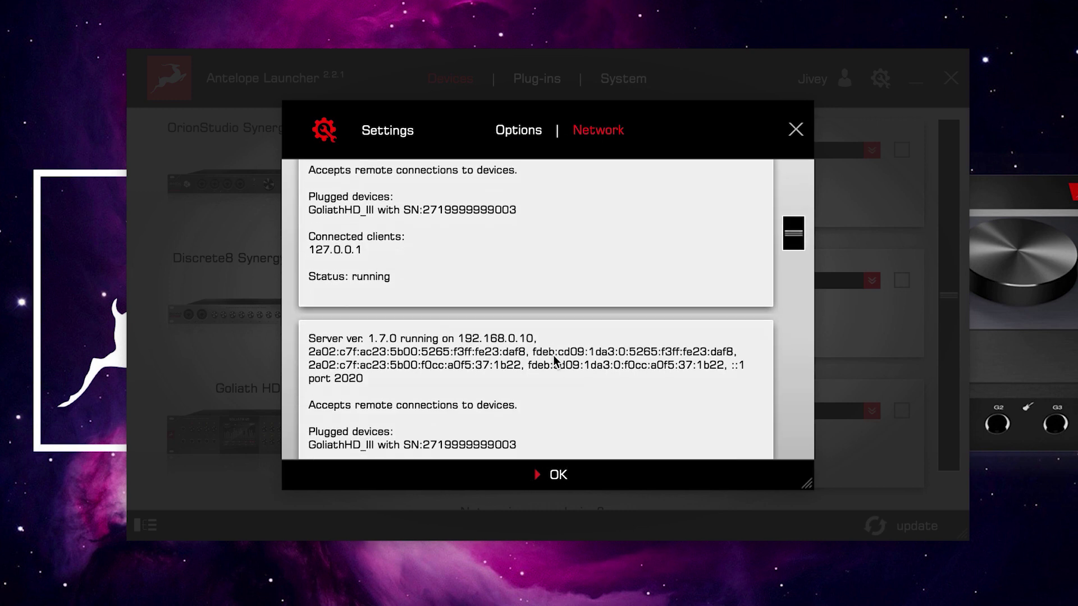
pyautogui.scroll(-6, 553, 360)
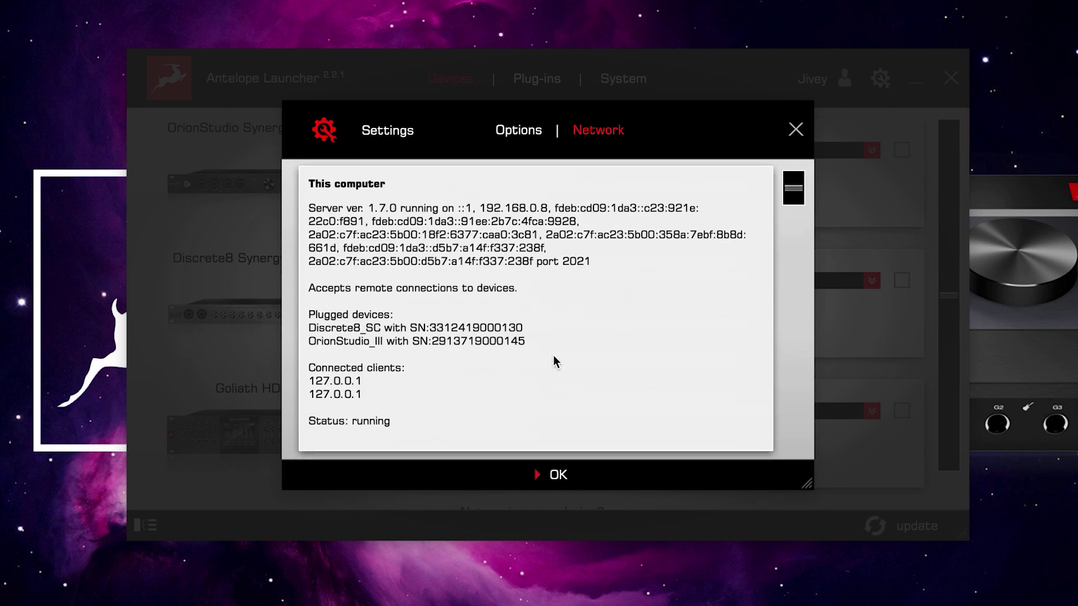
pyautogui.scroll(-6, 554, 355)
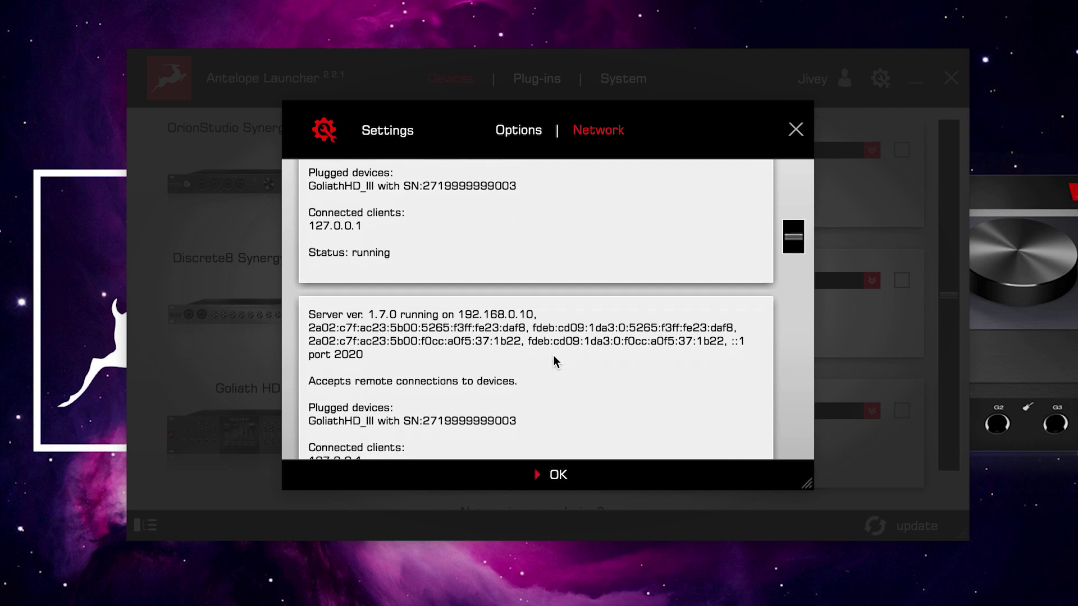
pyautogui.scroll(-7, 554, 356)
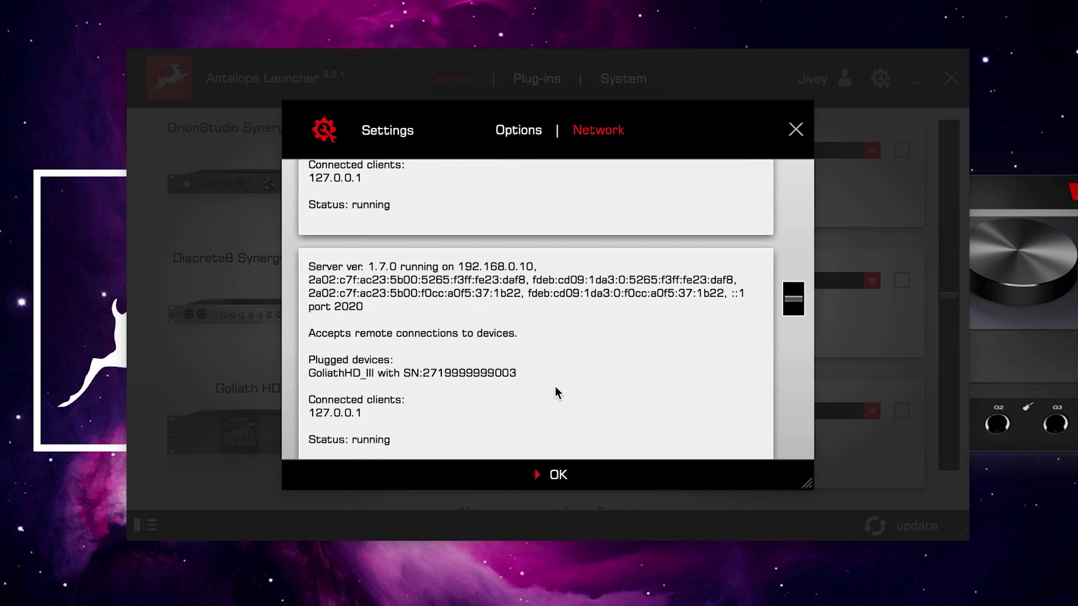
pyautogui.click(521, 134)
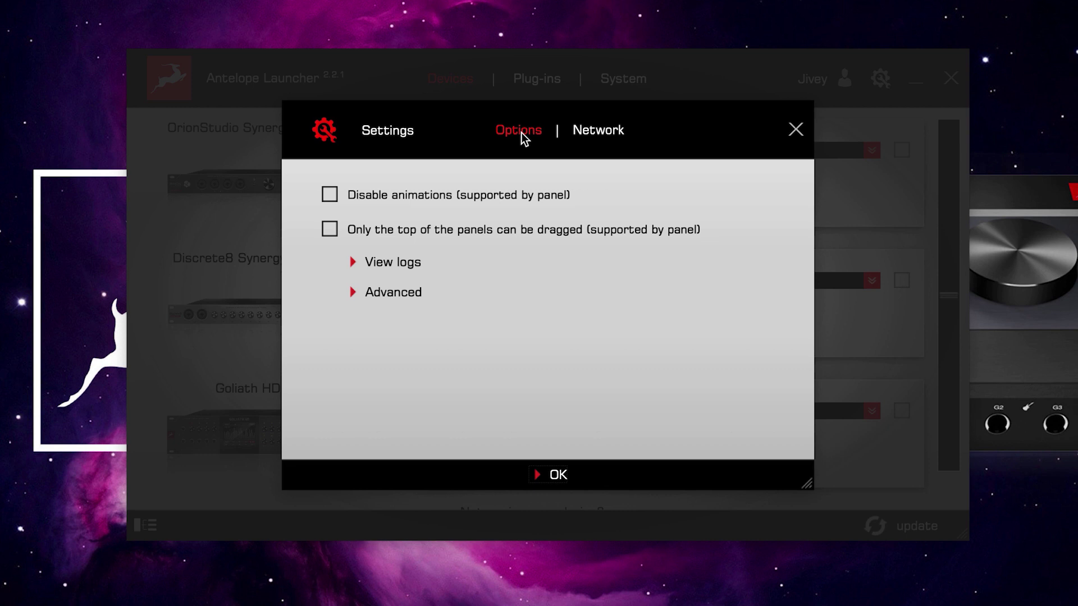
pyautogui.click(332, 196)
pyautogui.click(394, 229)
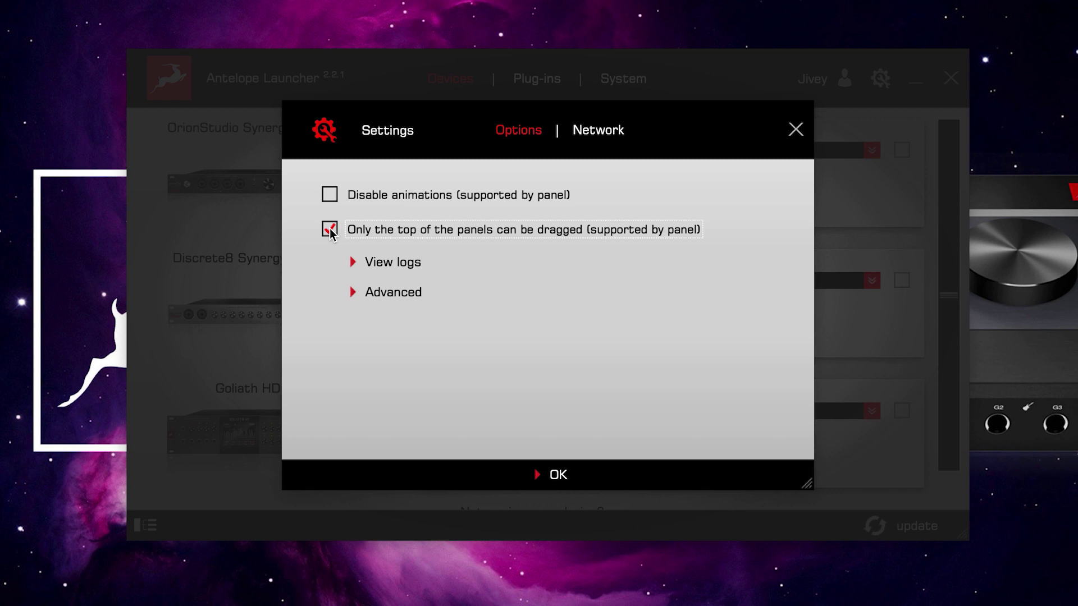
# Look through the application logs, then expand the Advanced update policies in Options.
pyautogui.click(376, 262)
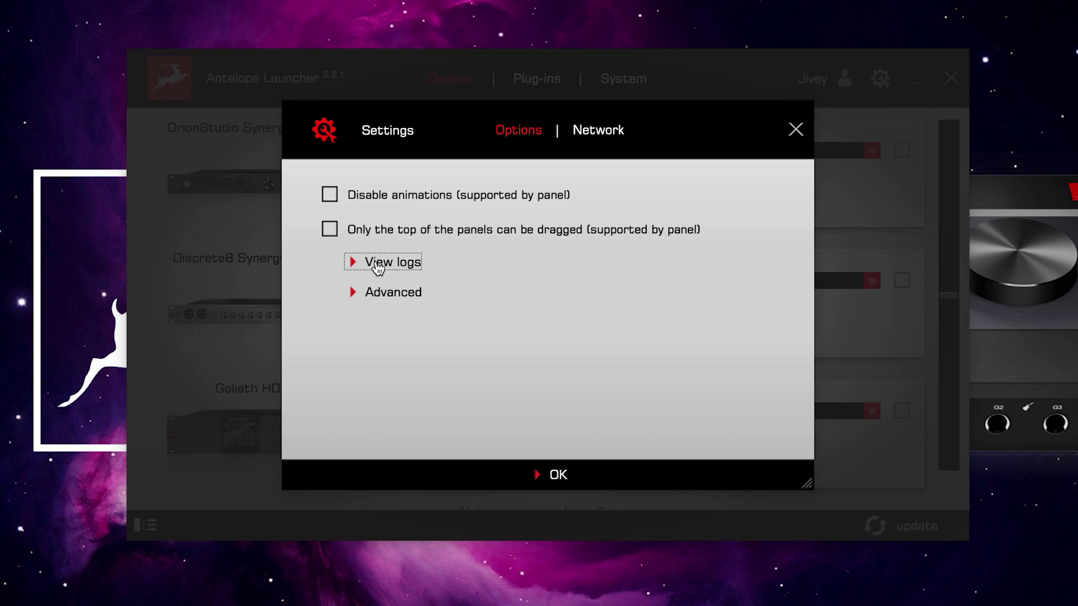
pyautogui.scroll(-2, 555, 353)
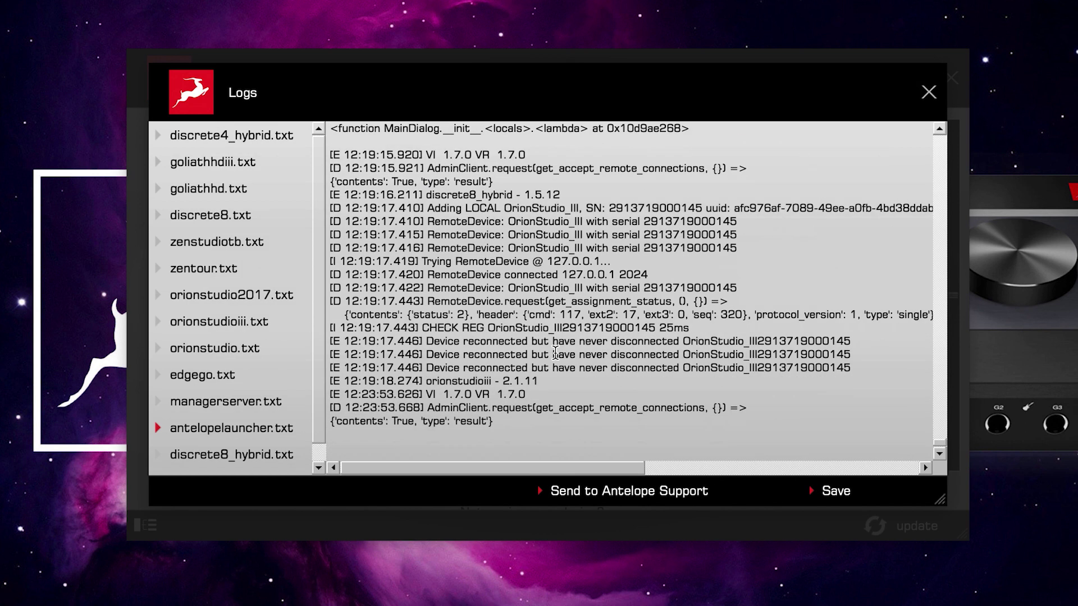
pyautogui.press('Escape')
pyautogui.click(352, 292)
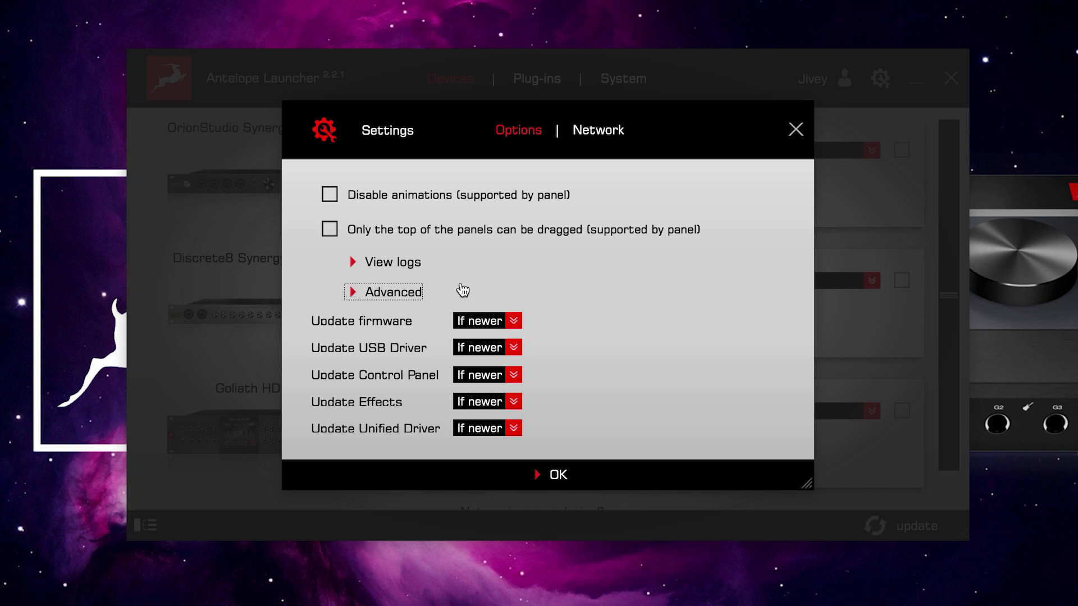
# Set the Update firmware policy to Never and confirm the settings with OK.
pyautogui.click(512, 322)
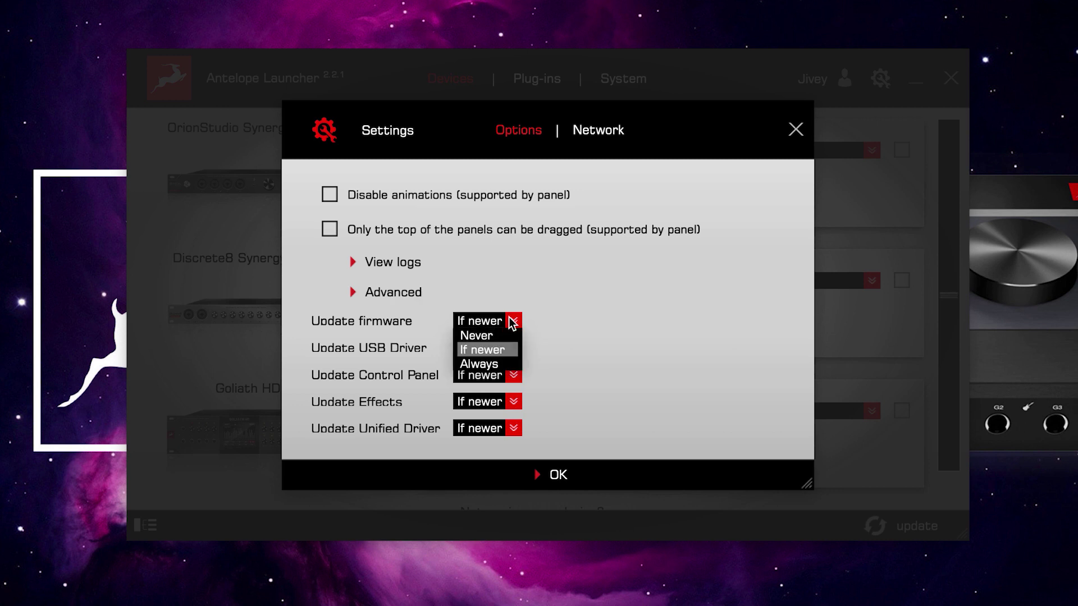
pyautogui.click(507, 370)
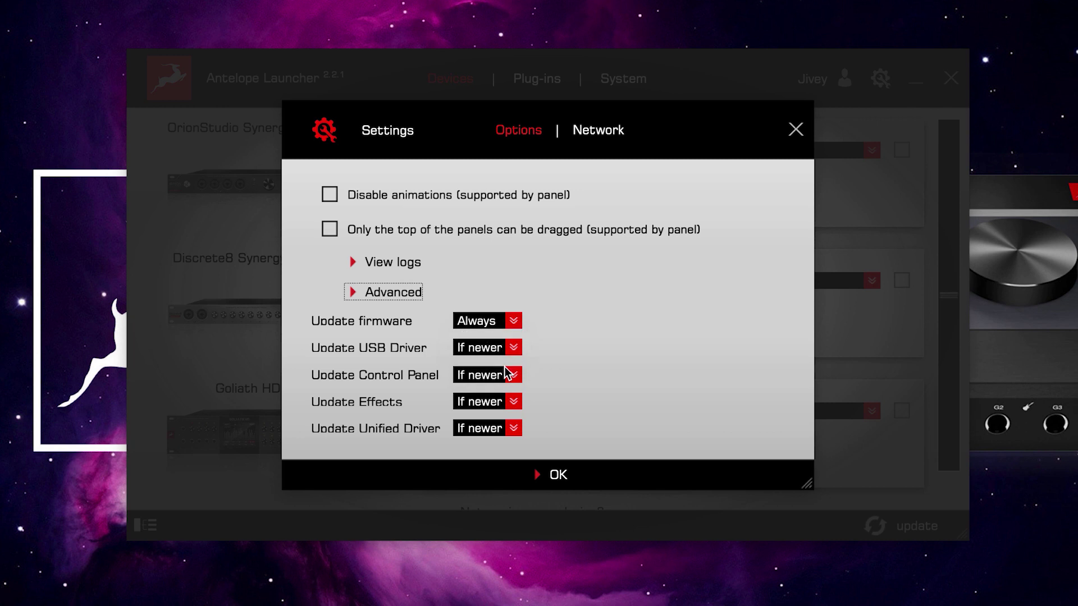
pyautogui.click(511, 323)
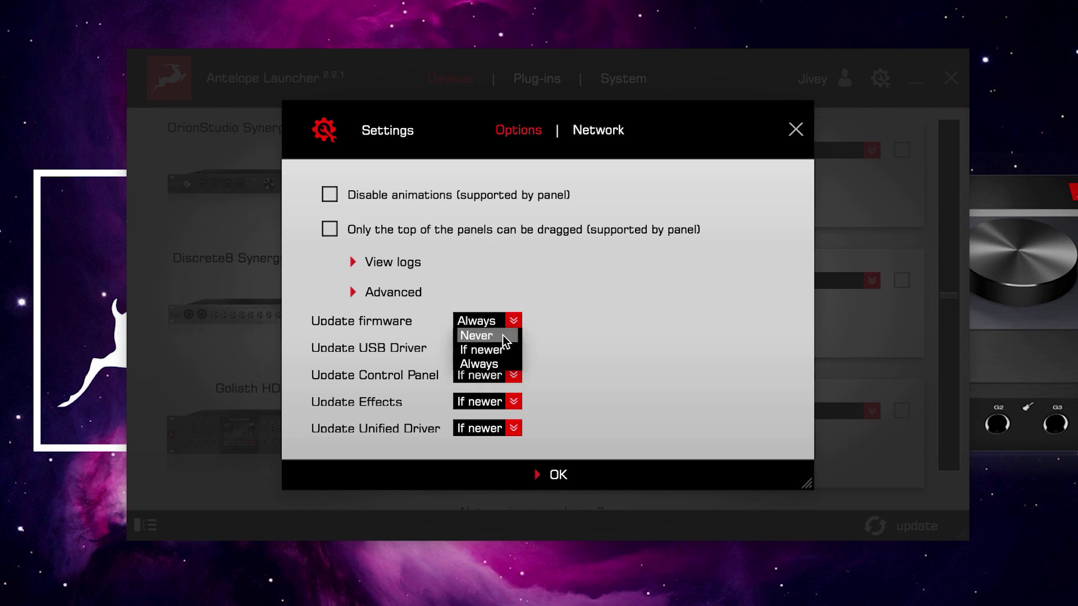
pyautogui.click(503, 335)
pyautogui.click(556, 475)
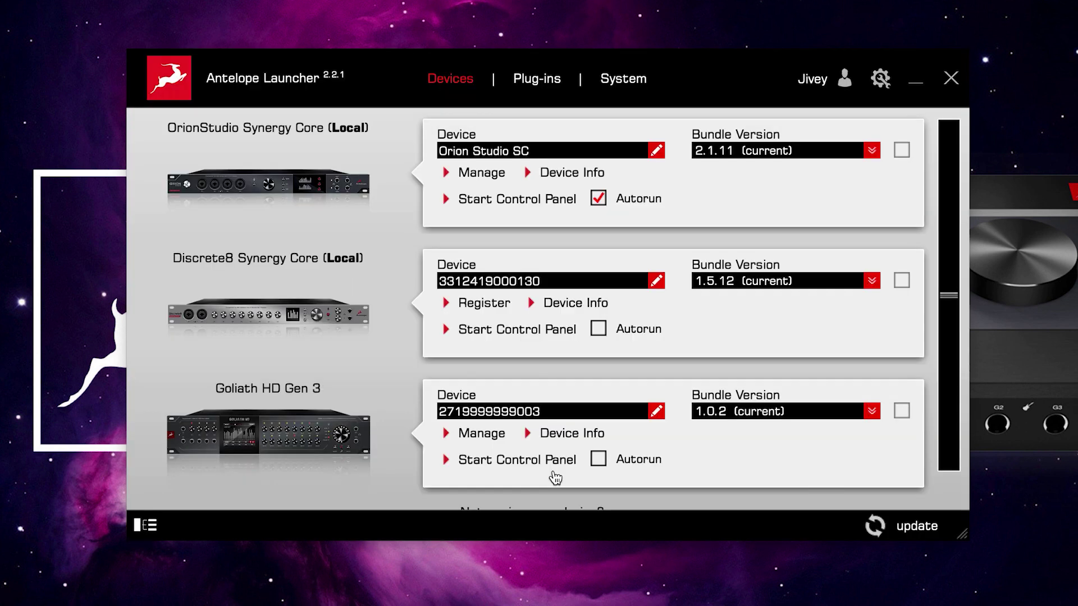